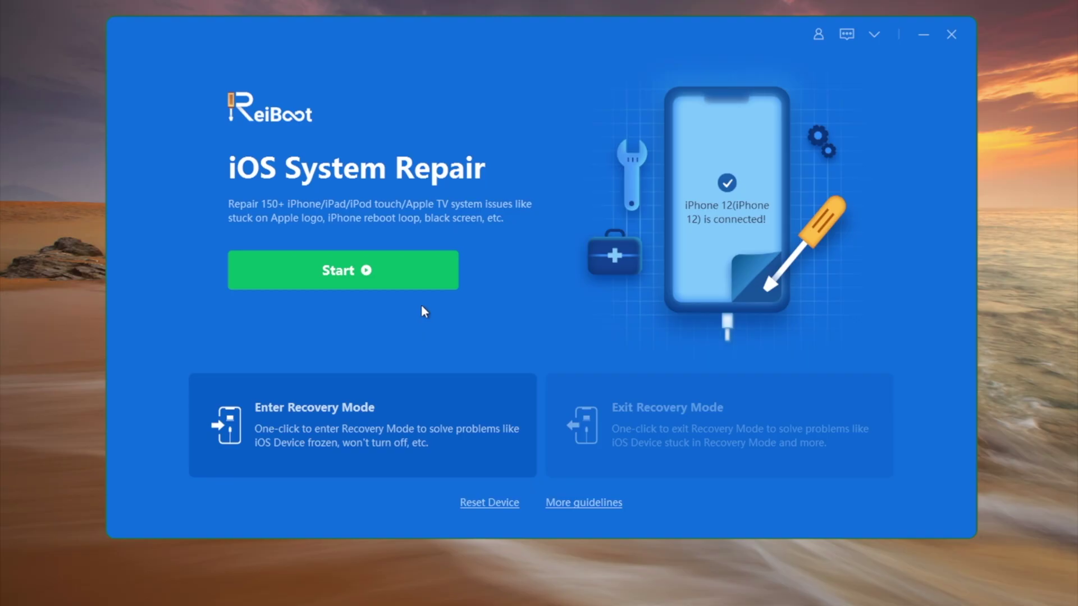
Start iOS system repair and pick Standard Repair to get the 15.1.1 firmware package
click(403, 276)
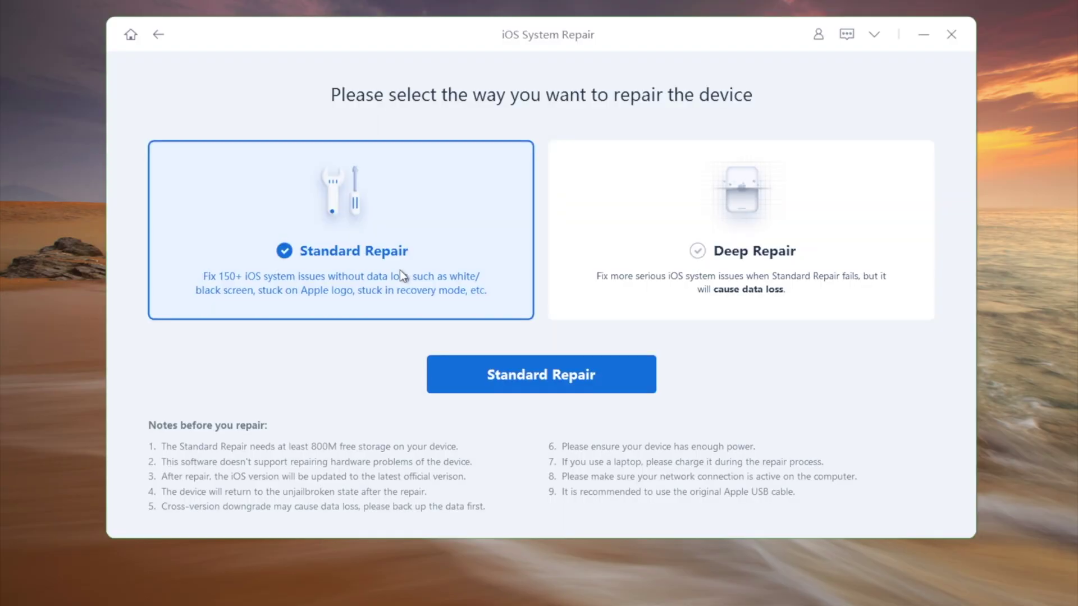
click(612, 376)
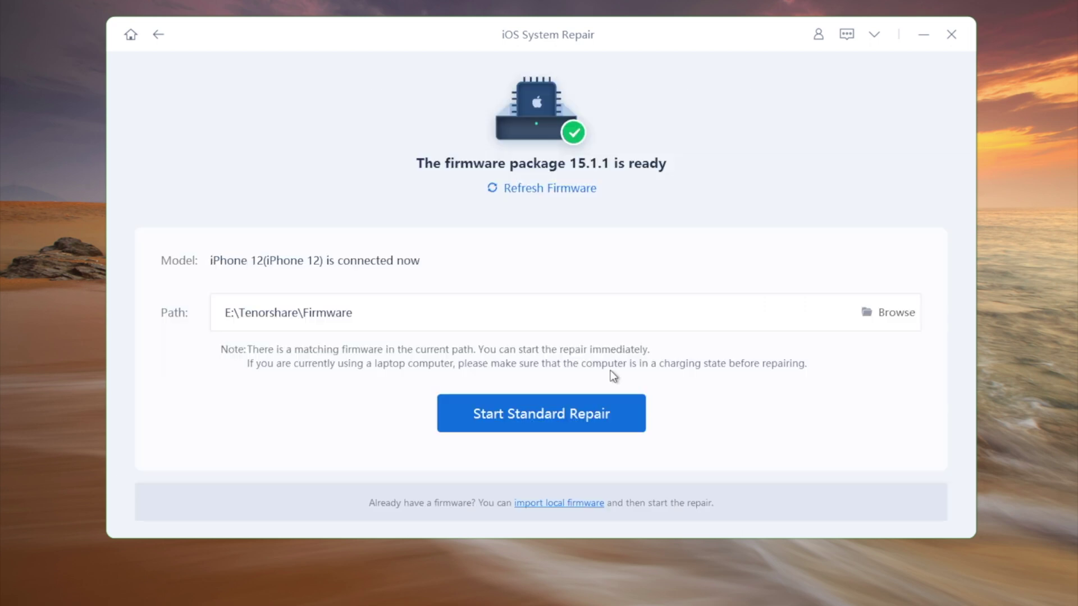
Launch Standard Repair on the iPhone 12 using the downloaded 15.1.1 firmware
click(611, 406)
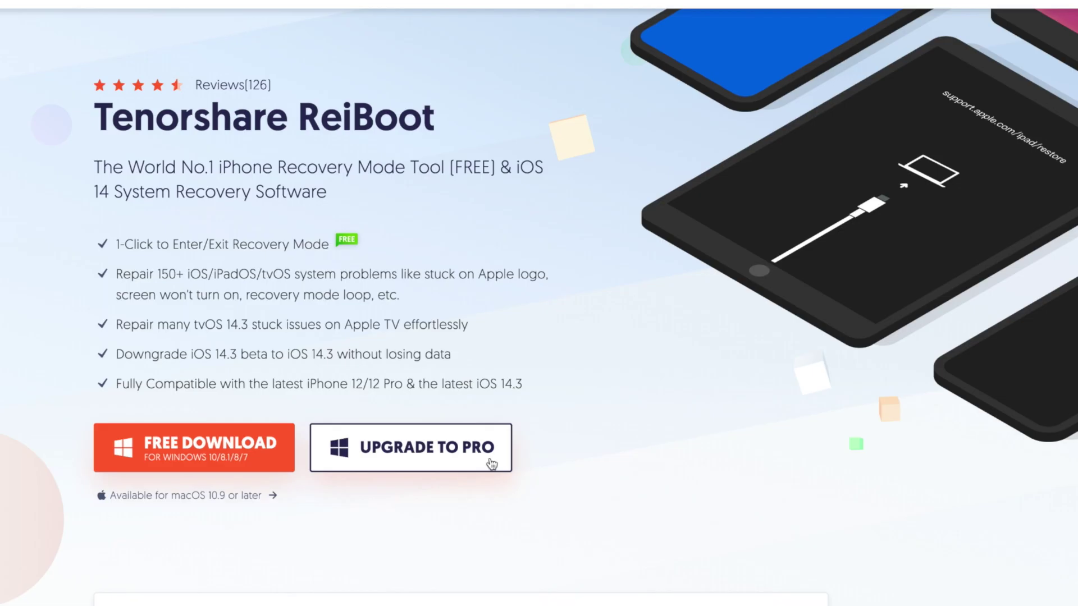
Choose UPGRADE TO PRO on the ReiBoot product page to see Pro pricing
click(493, 465)
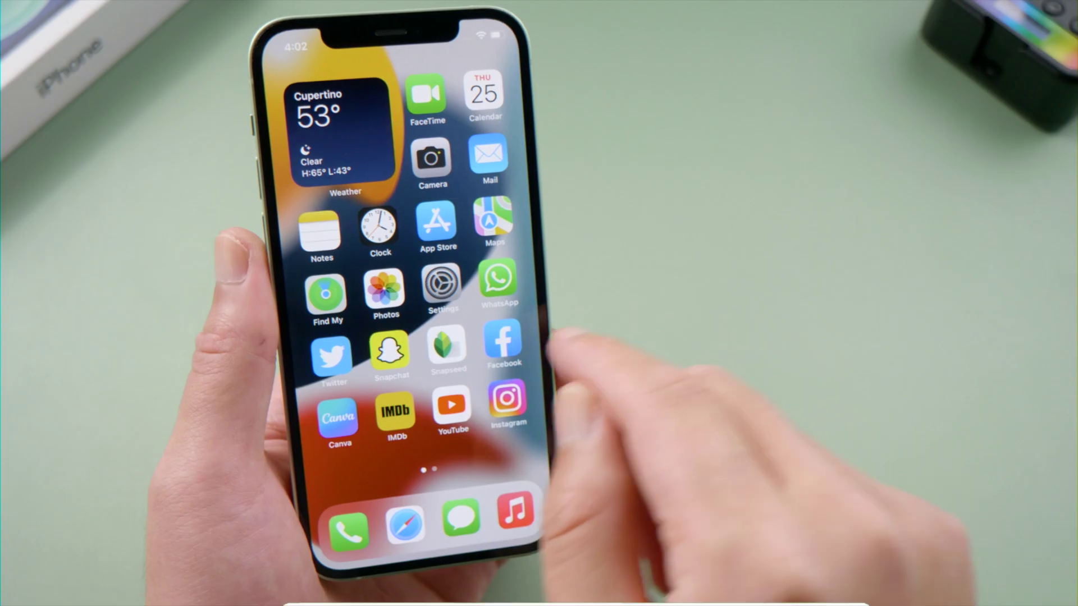